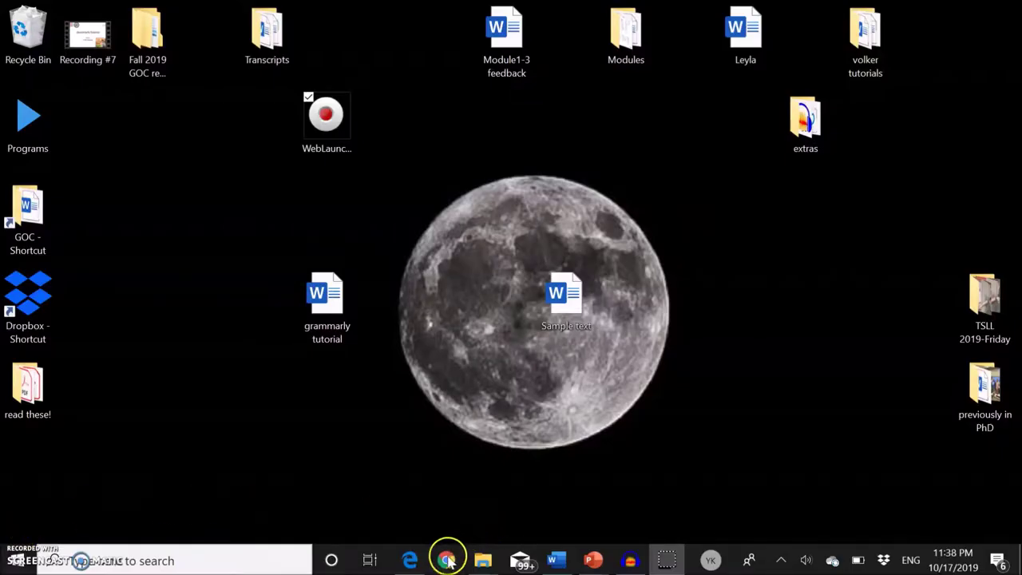
# - Open grammarly.com in Chrome and go from its login page to the free sign-up page
pyautogui.click(446, 560)
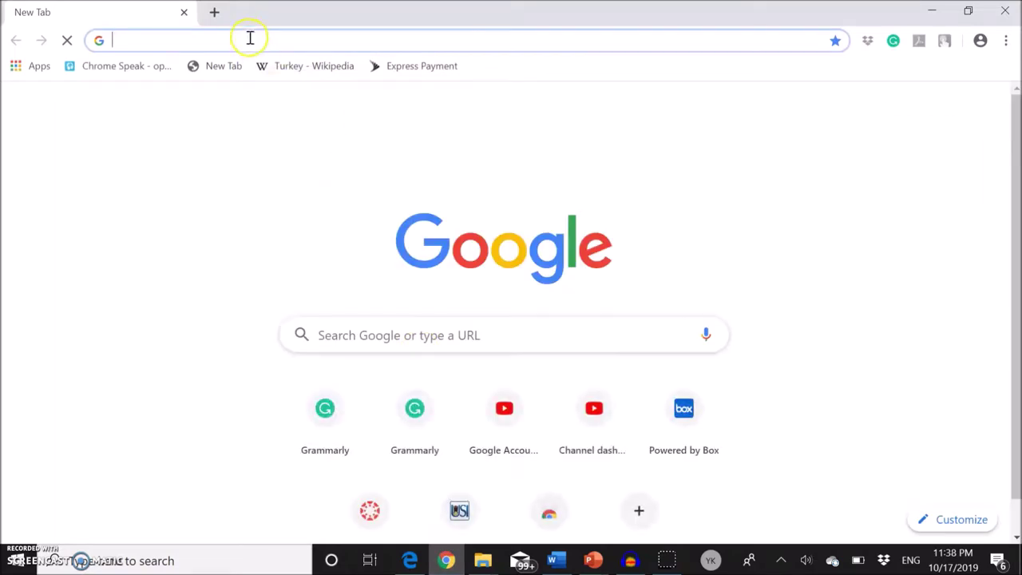
pyautogui.write('grammarly.com')
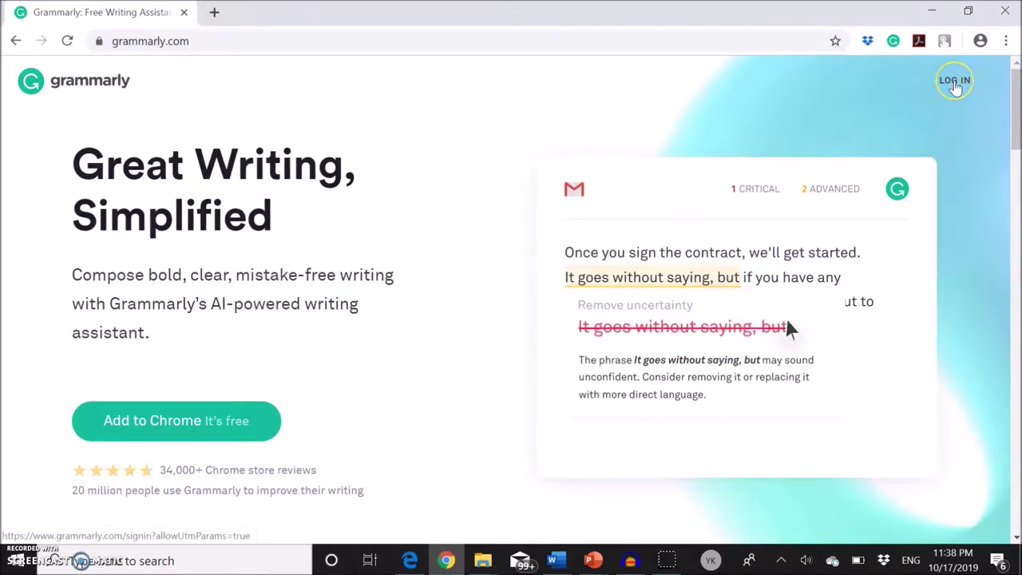
pyautogui.click(955, 83)
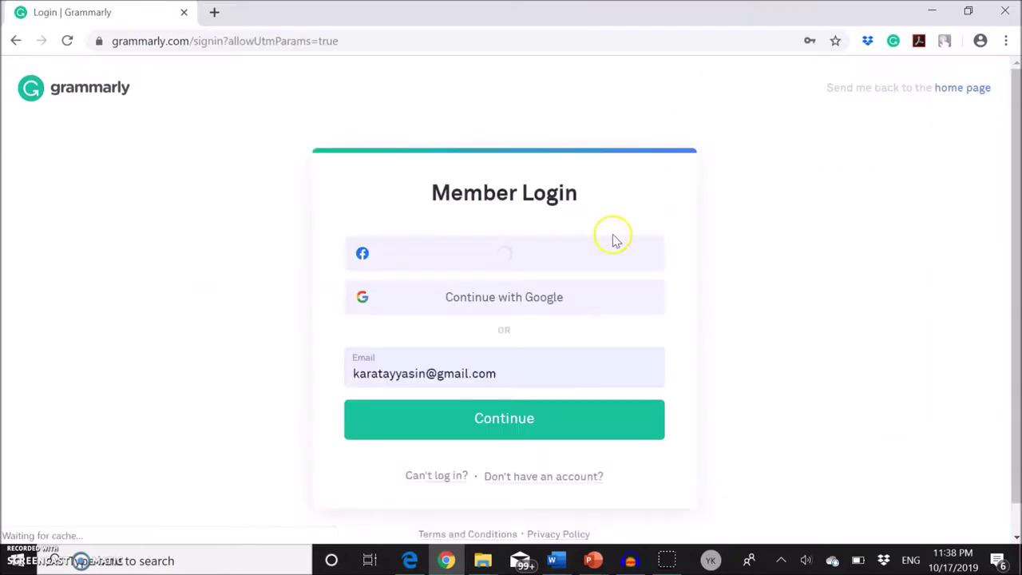
pyautogui.scroll(-1, 775, 360)
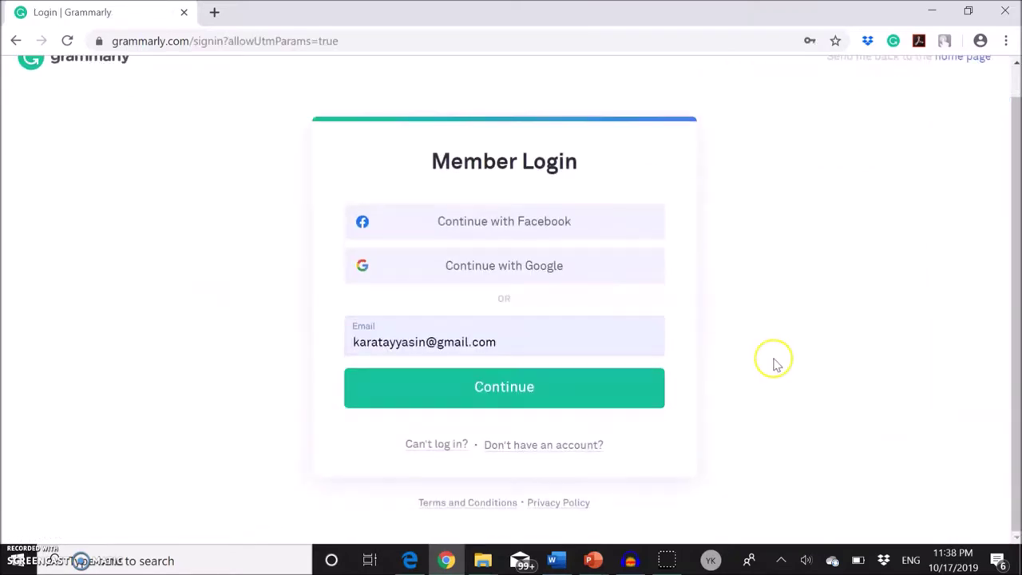
pyautogui.click(554, 451)
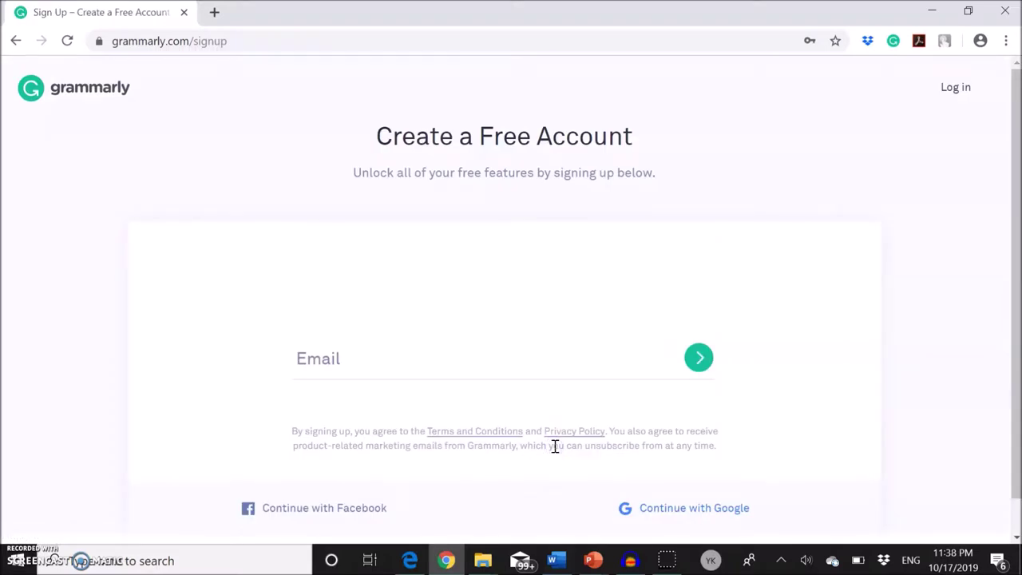
# - Sign up by entering an e-mail address, a password and a first name
pyautogui.click(384, 360)
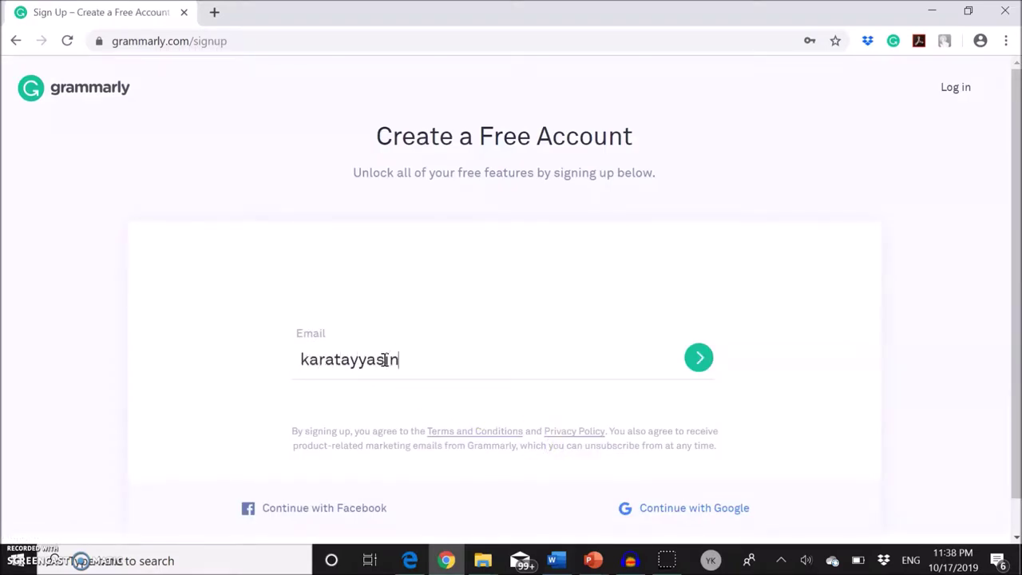
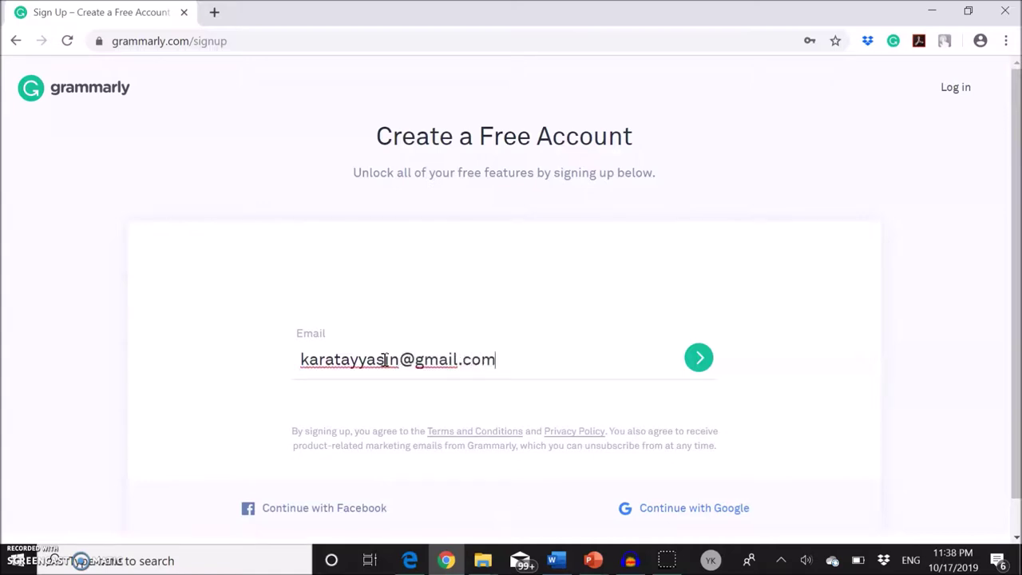
pyautogui.press('Return')
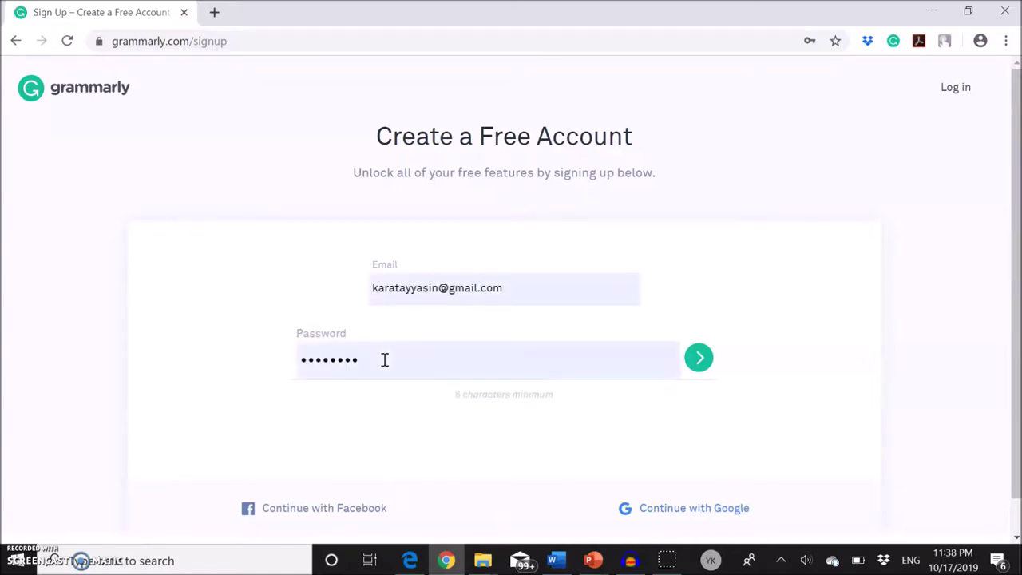
pyautogui.press('BackSpace')
pyautogui.press('BackSpace')
pyautogui.press('BackSpace')
pyautogui.press('BackSpace')
pyautogui.press('BackSpace')
pyautogui.press('BackSpace')
pyautogui.press('BackSpace')
pyautogui.write('•')
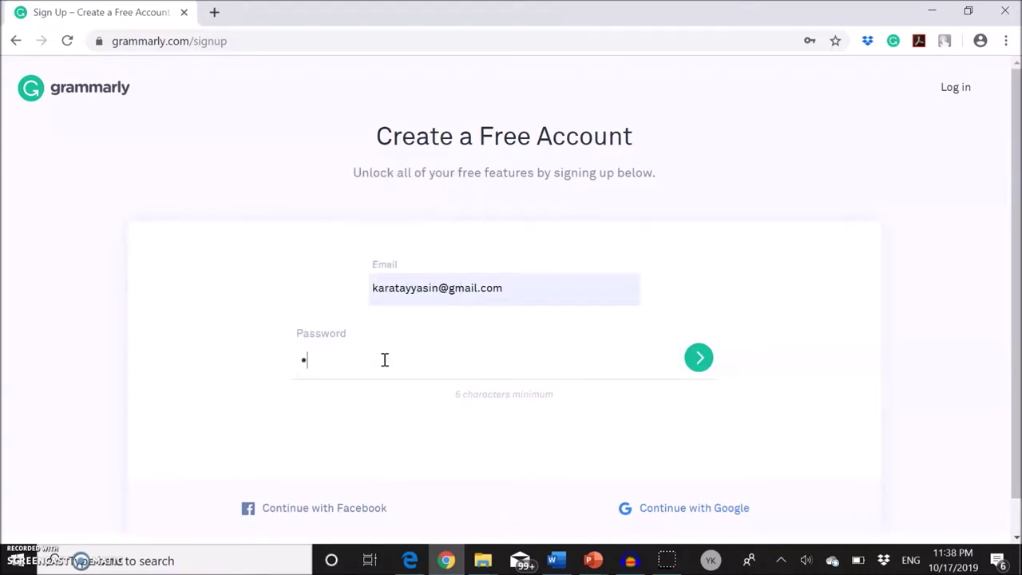
pyautogui.press('Return')
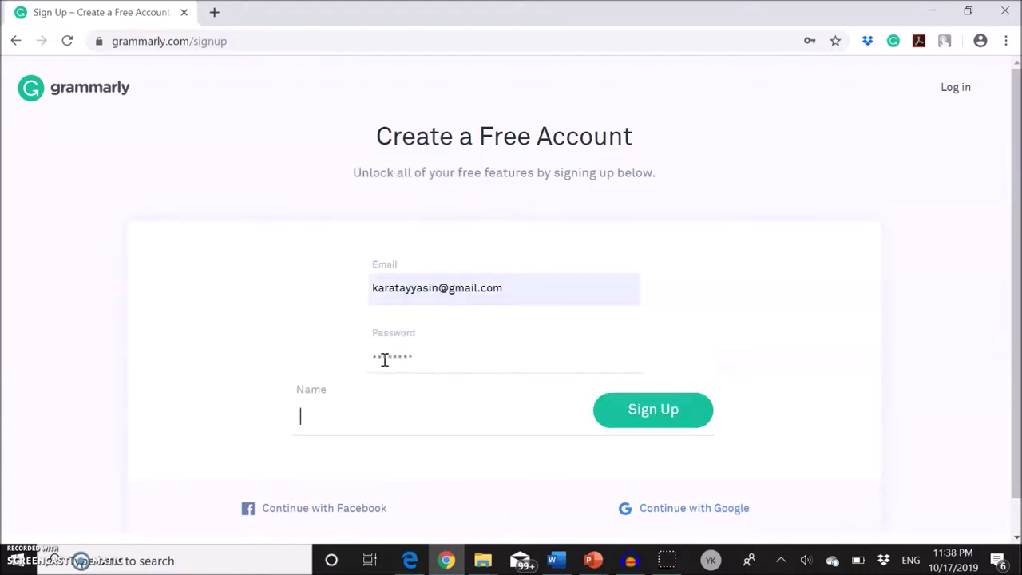
pyautogui.write('Yasin')
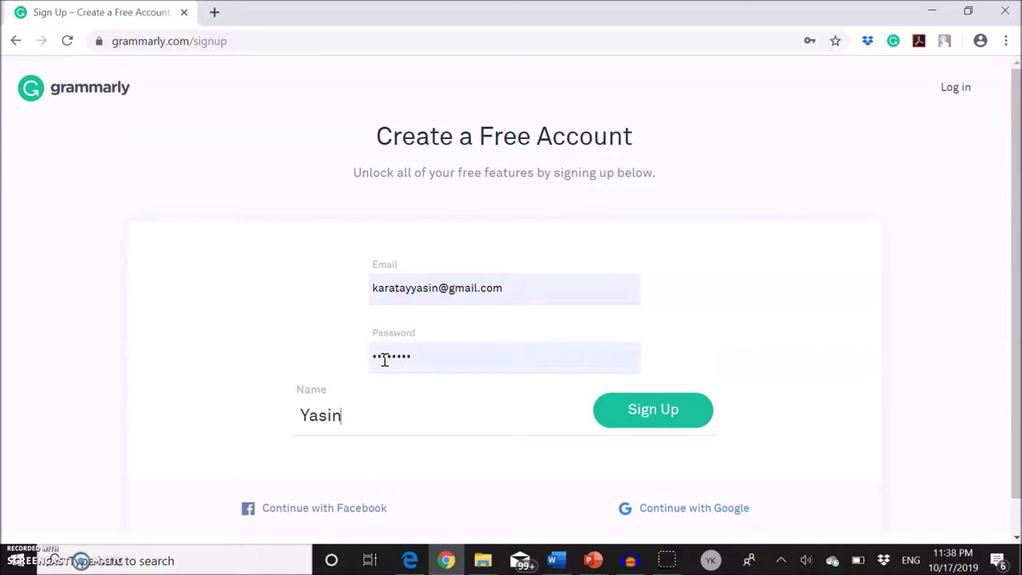
pyautogui.click(628, 411)
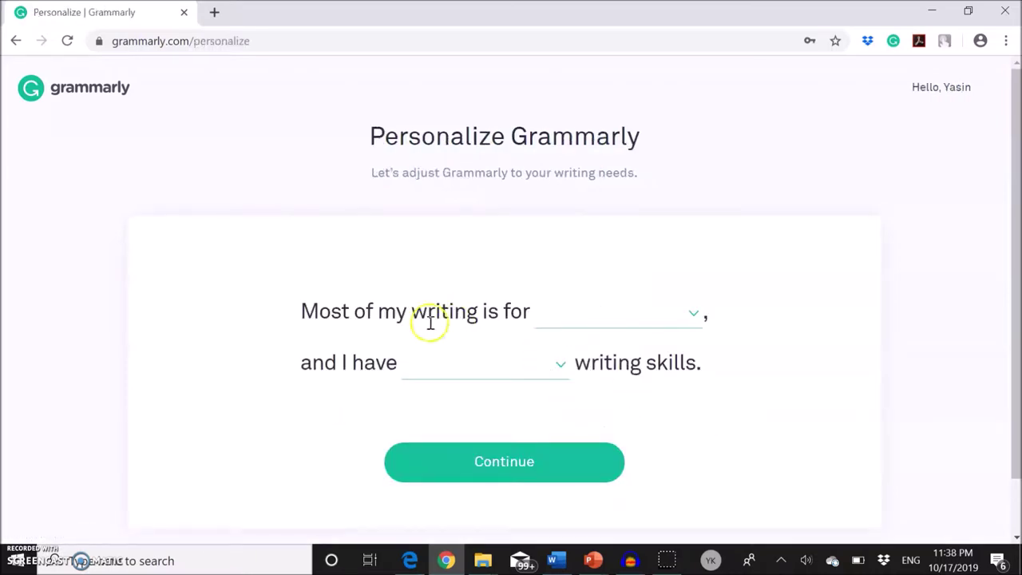
# - Set the writing purpose to school and skill level to advanced, then continue to the editor
pyautogui.click(691, 317)
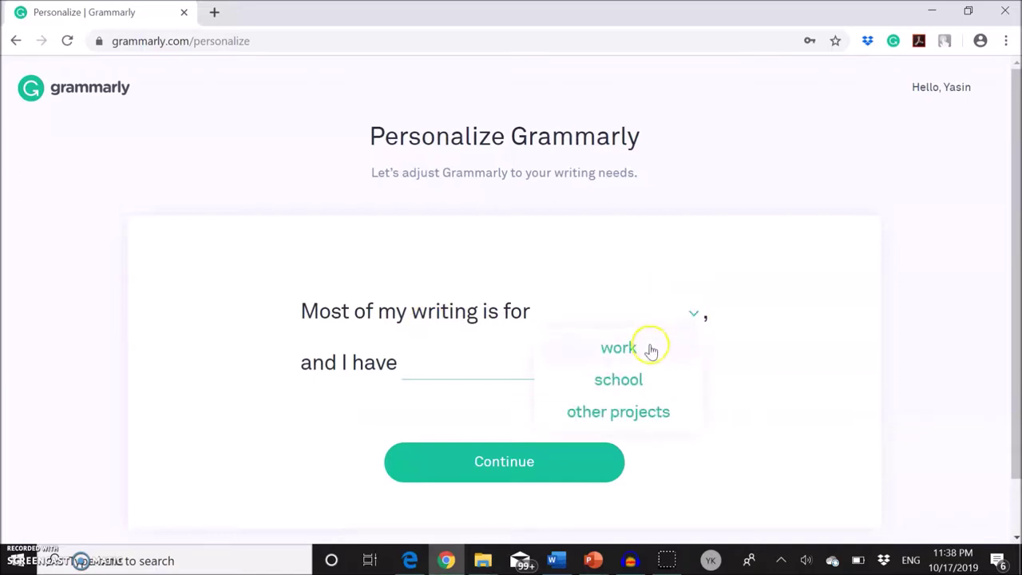
pyautogui.click(630, 380)
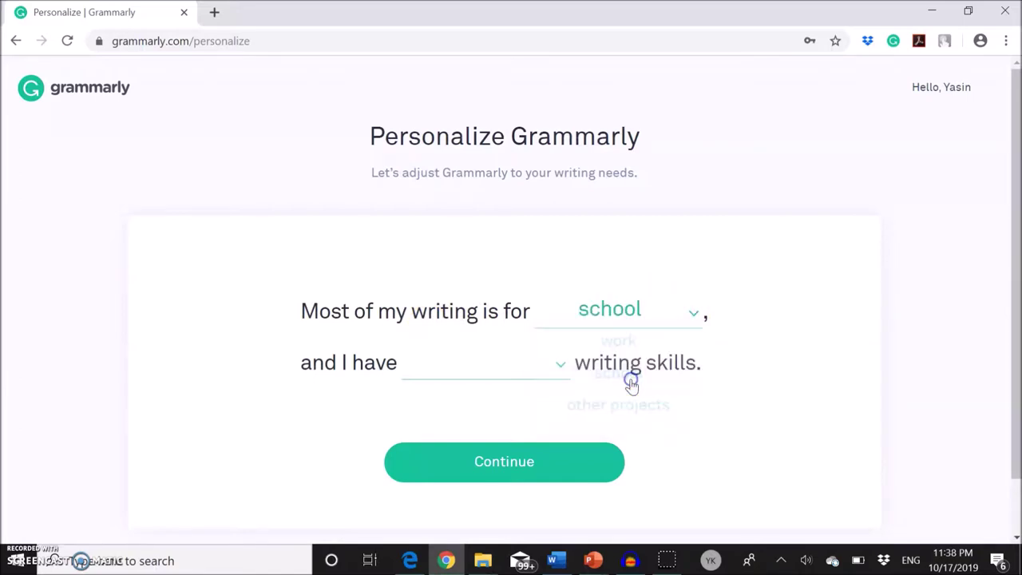
pyautogui.click(562, 368)
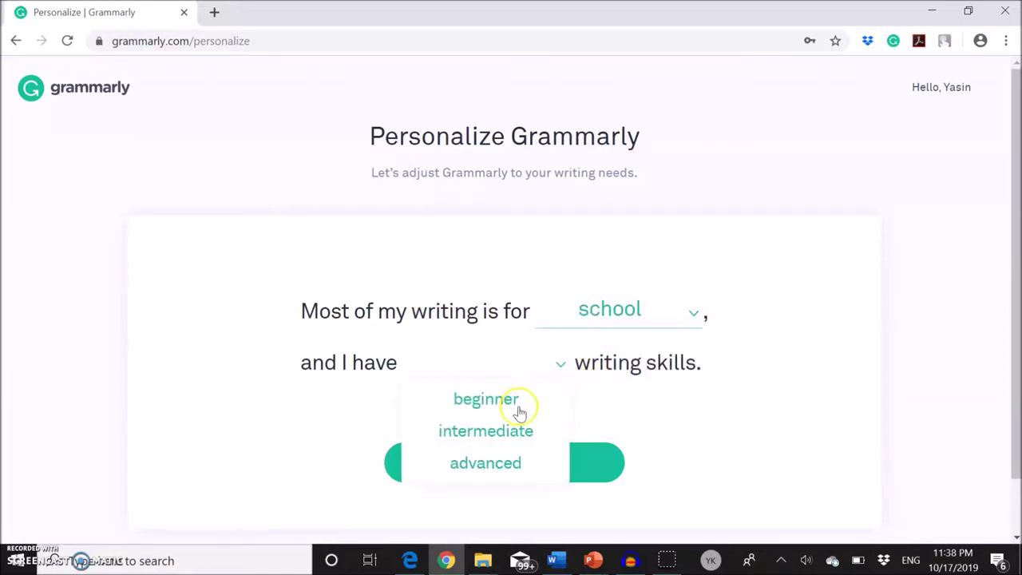
pyautogui.click(498, 468)
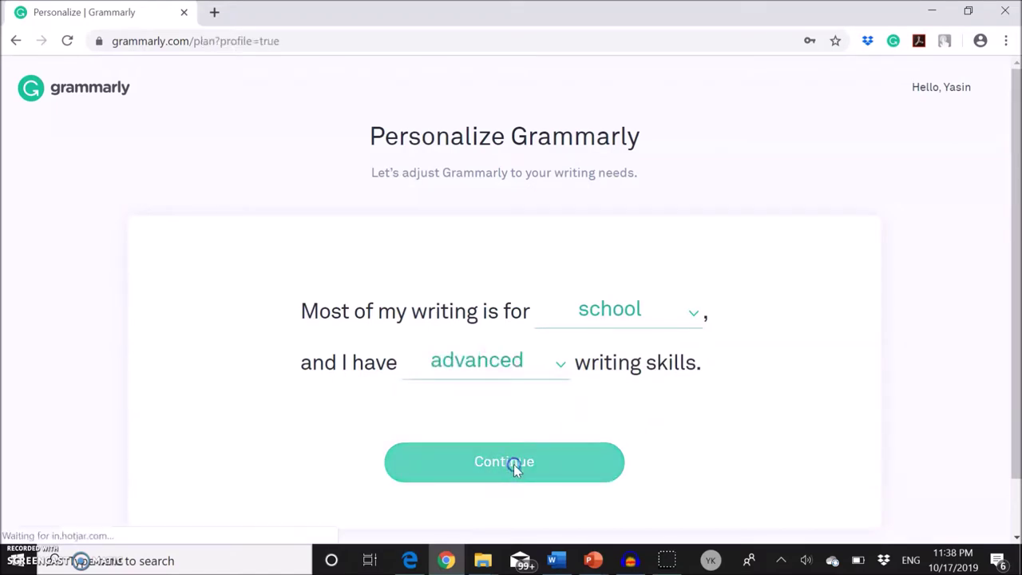
pyautogui.click(514, 464)
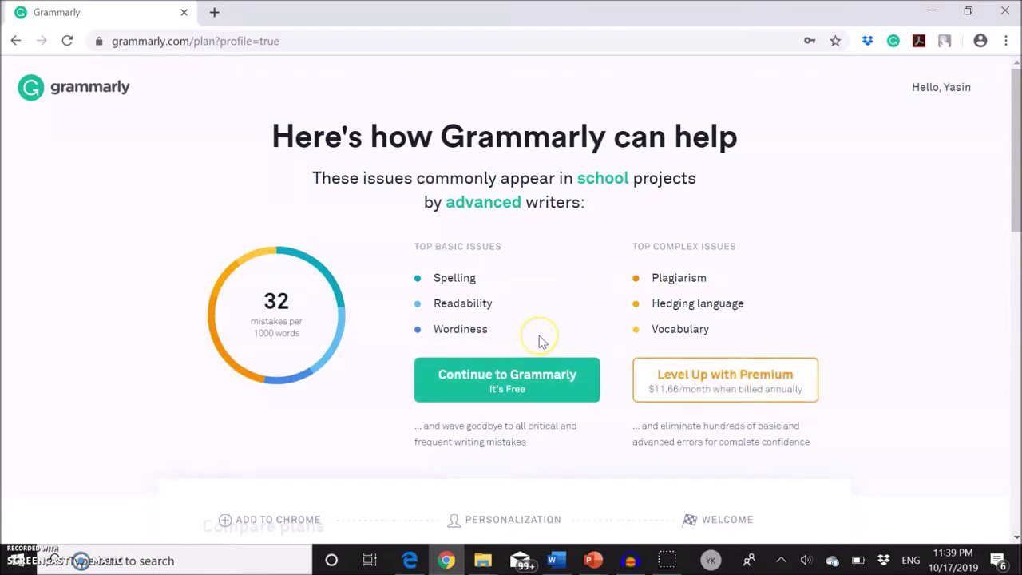
pyautogui.click(512, 385)
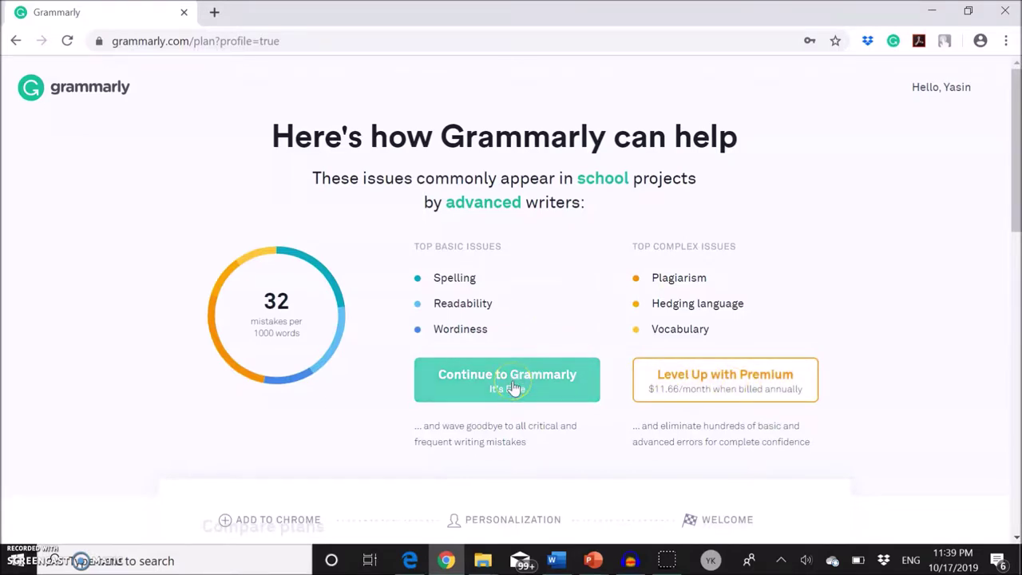
pyautogui.click(512, 383)
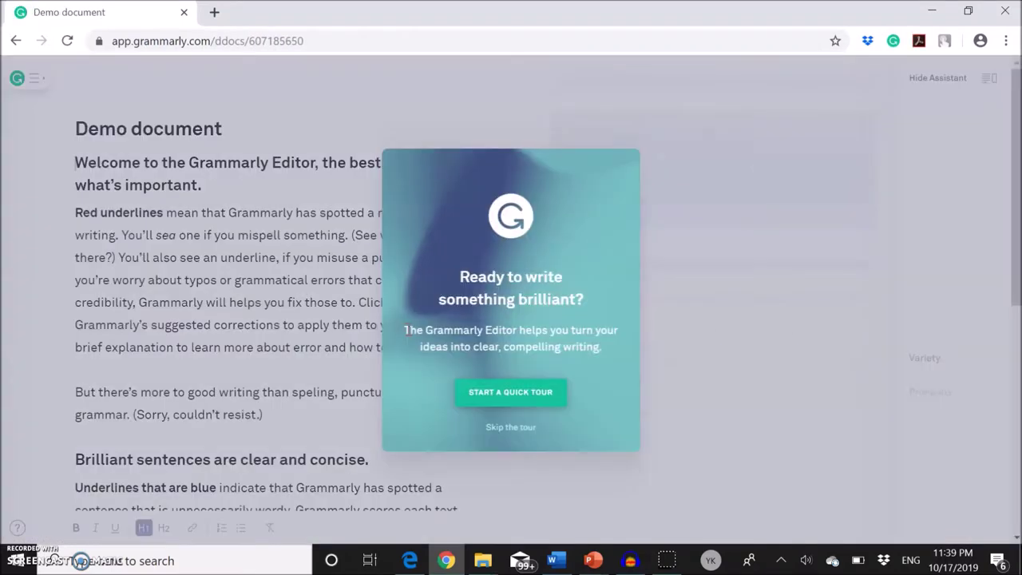
# - Skip the welcome tour, place the caret in the Demo text, and open the main menu
pyautogui.click(511, 428)
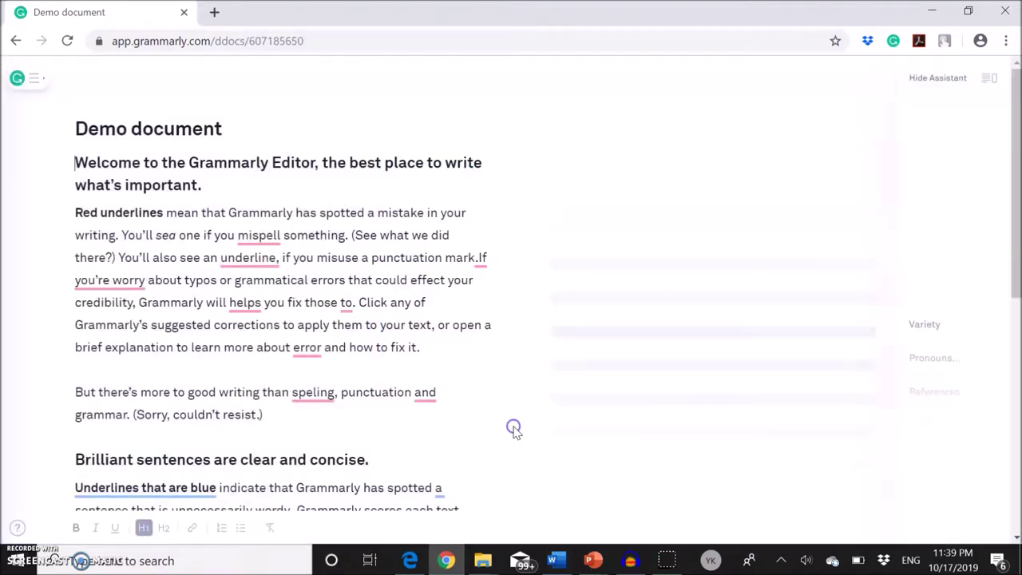
pyautogui.click(292, 325)
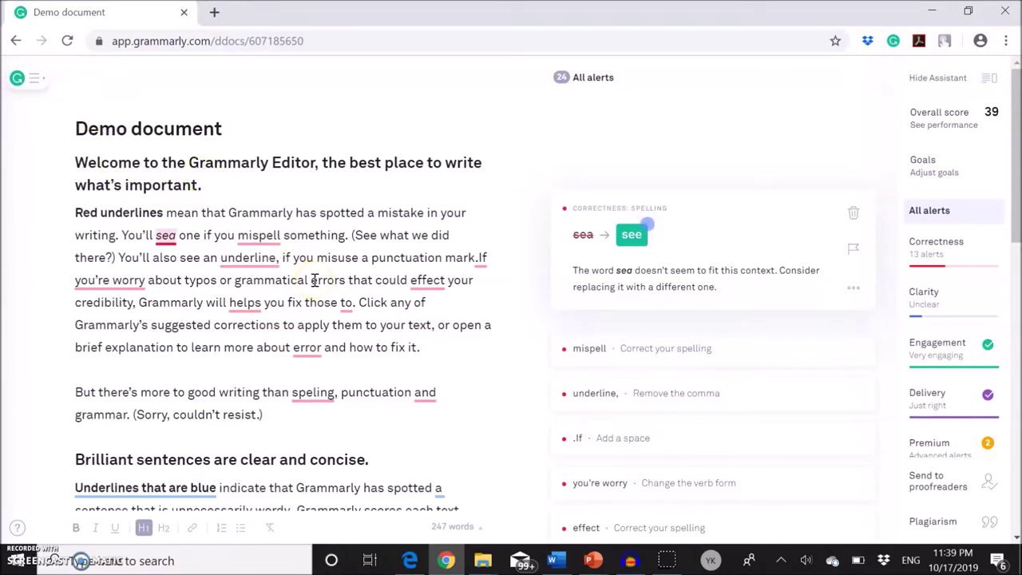
pyautogui.click(76, 162)
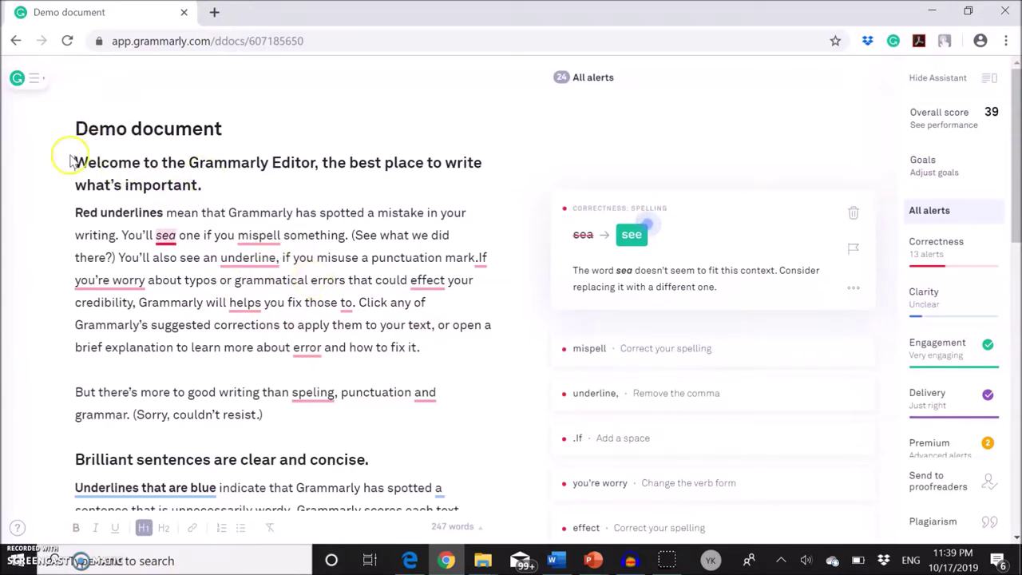
pyautogui.click(30, 83)
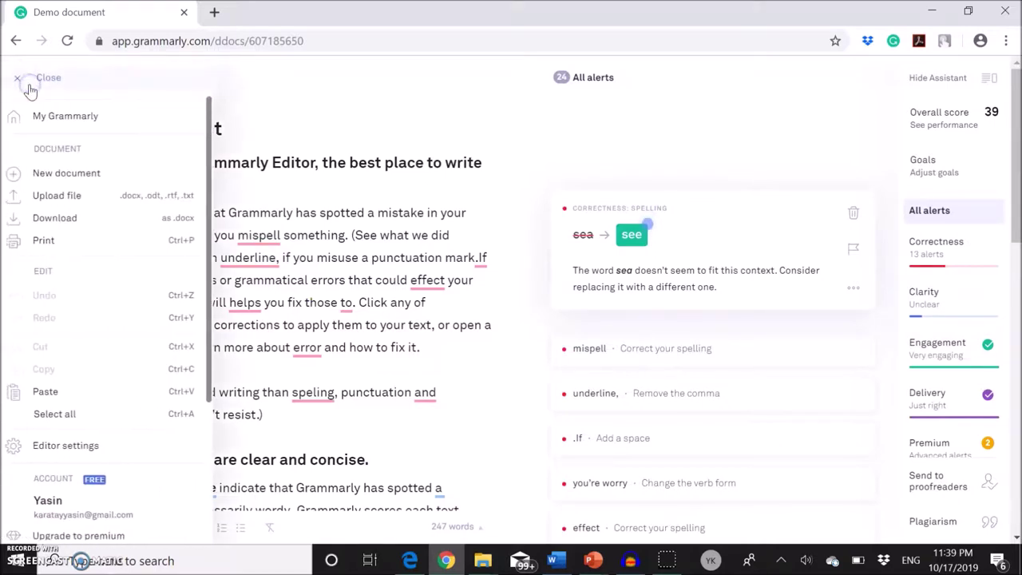
# - Create a new blank document, copy the entire essay from Word, and return to Grammarly
pyautogui.click(70, 178)
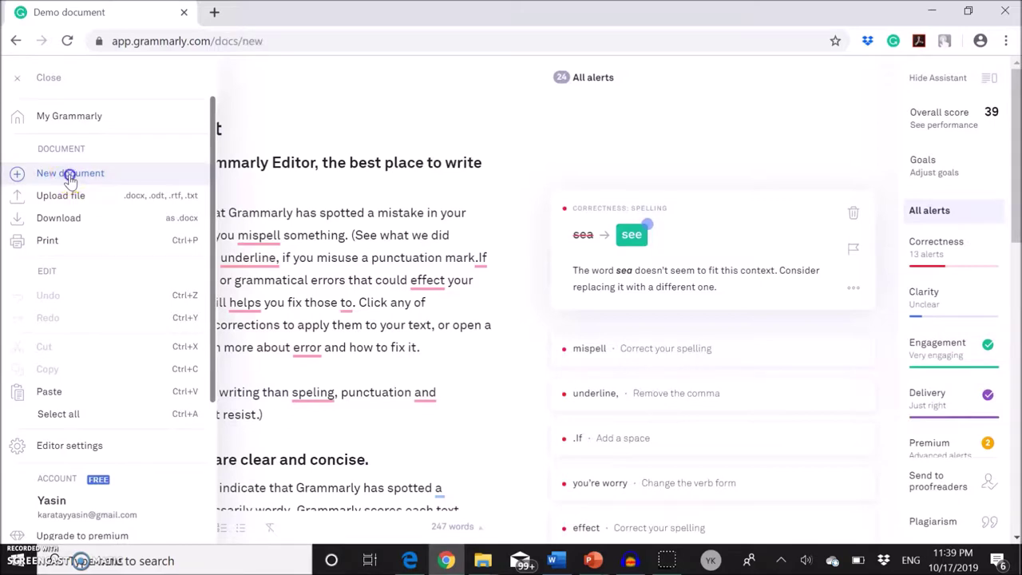
pyautogui.click(337, 243)
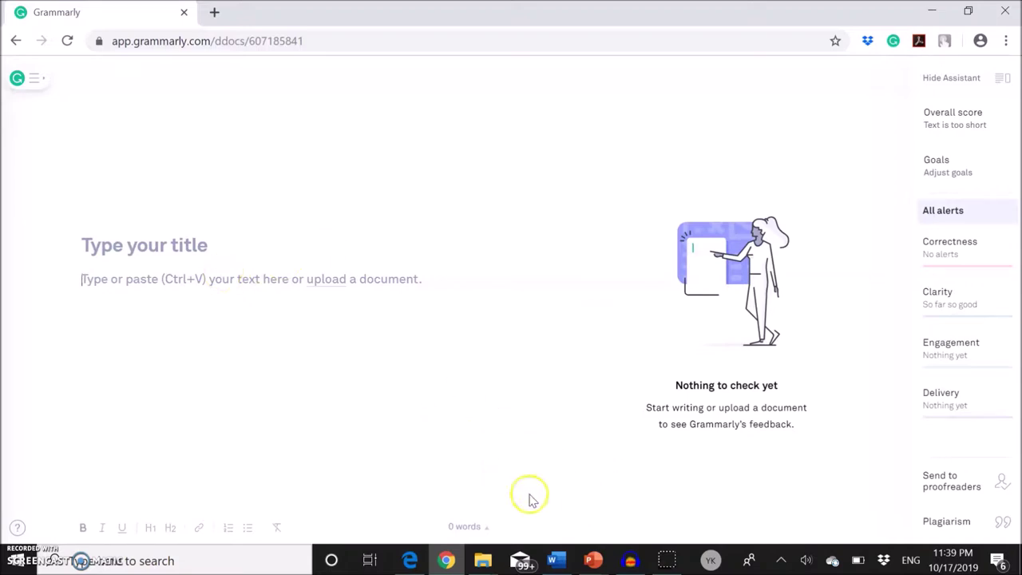
pyautogui.click(556, 561)
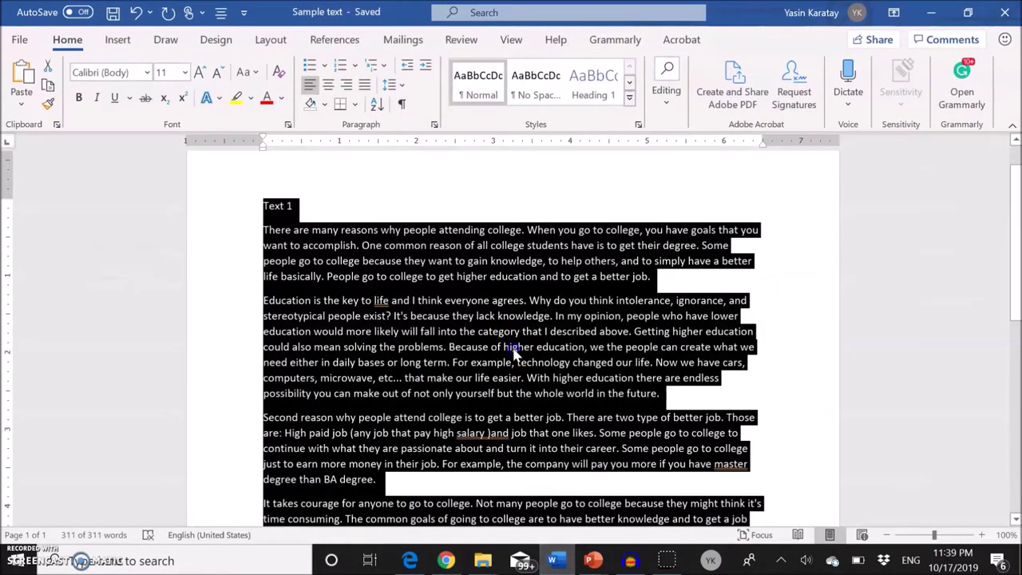
pyautogui.click(515, 348)
pyautogui.hotkey('ctrl', 'a')
pyautogui.click(554, 559)
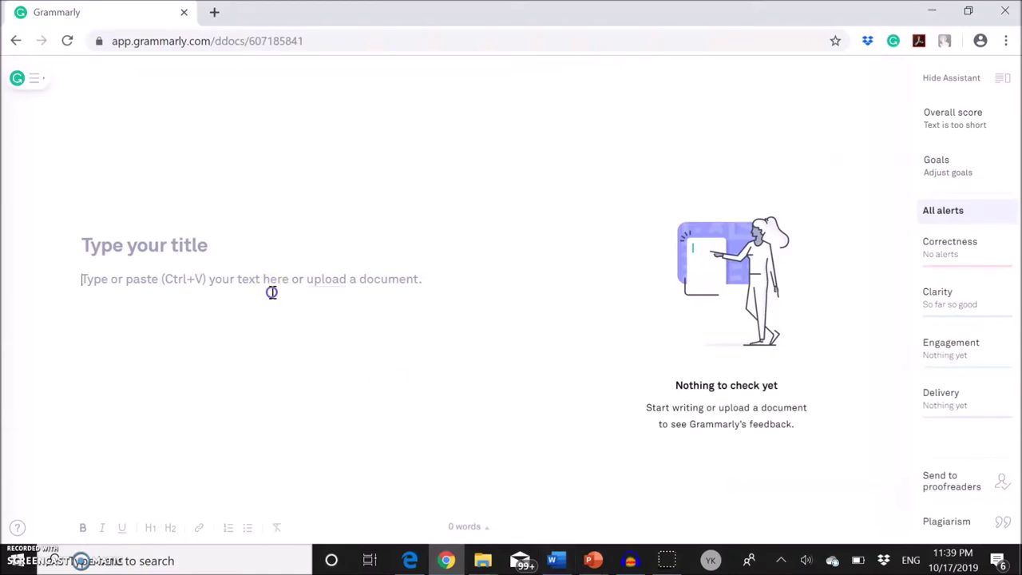
# - Paste the essay and set the goals to Formal formality and General domain
pyautogui.click(271, 292)
pyautogui.hotkey('ctrl', 'v')
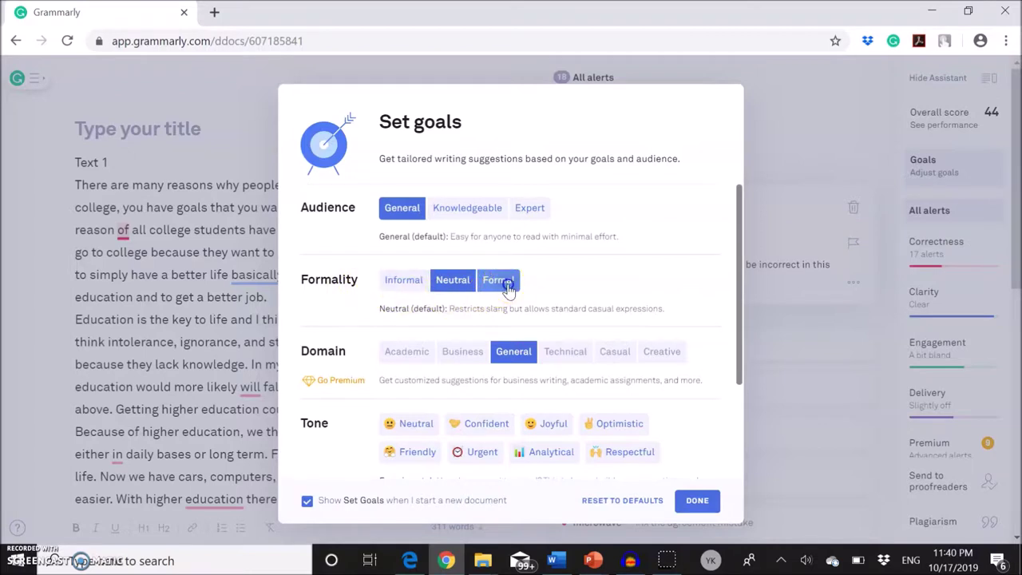
pyautogui.click(504, 286)
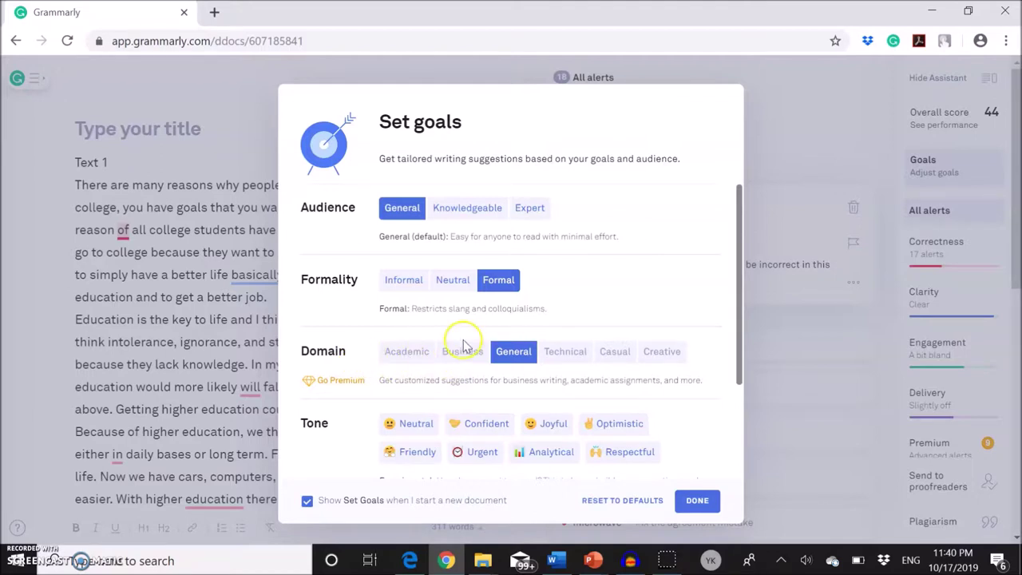
pyautogui.click(516, 357)
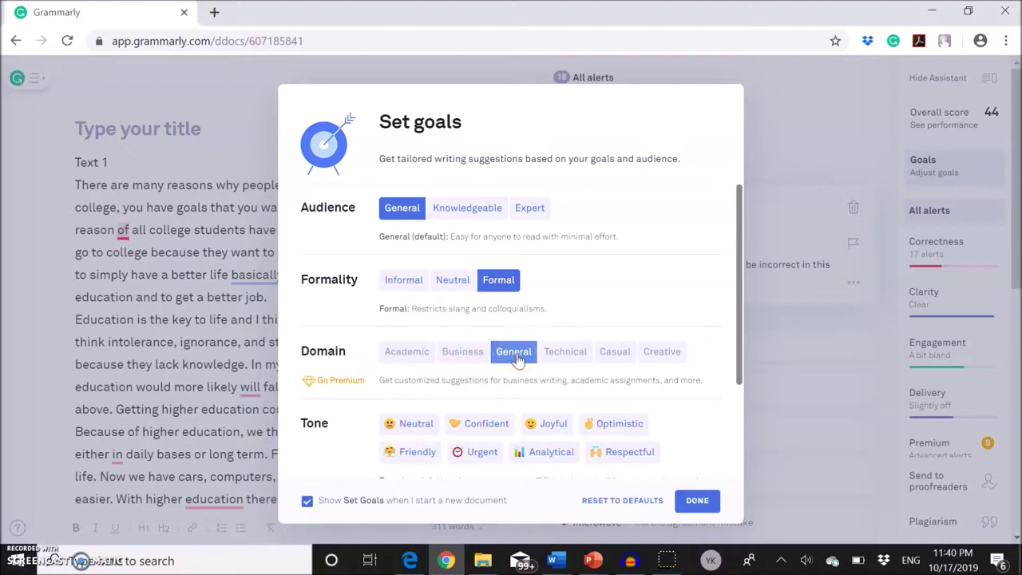
pyautogui.scroll(-2, 664, 383)
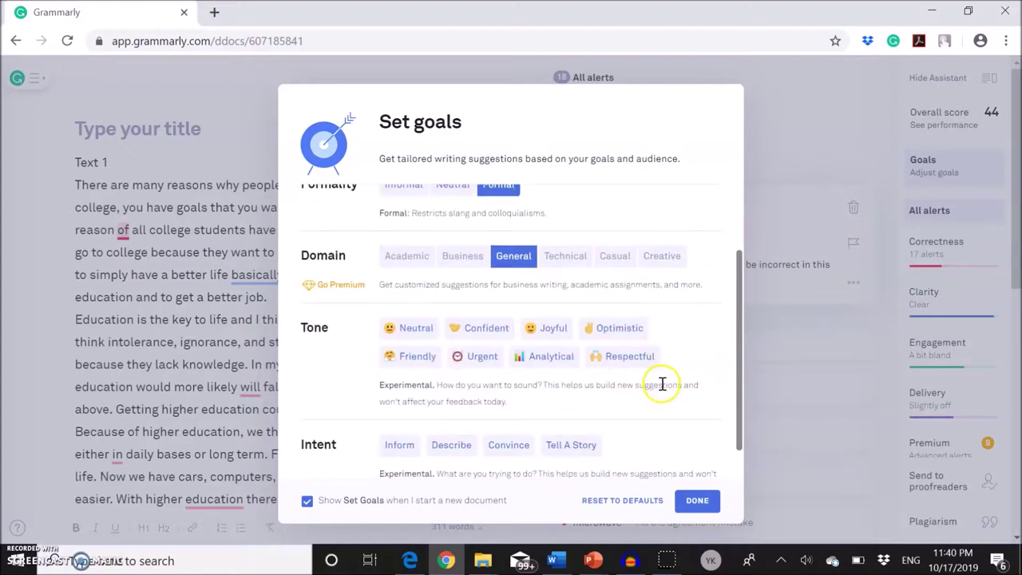
pyautogui.scroll(-1, 660, 383)
pyautogui.scroll(3, 661, 383)
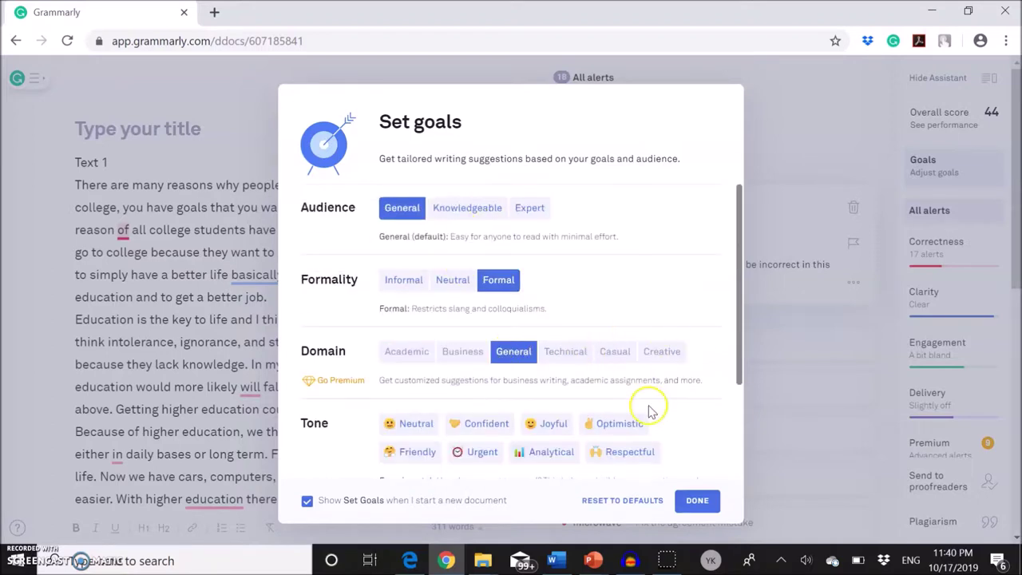
pyautogui.scroll(-1, 649, 406)
pyautogui.click(650, 407)
pyautogui.scroll(-1, 650, 407)
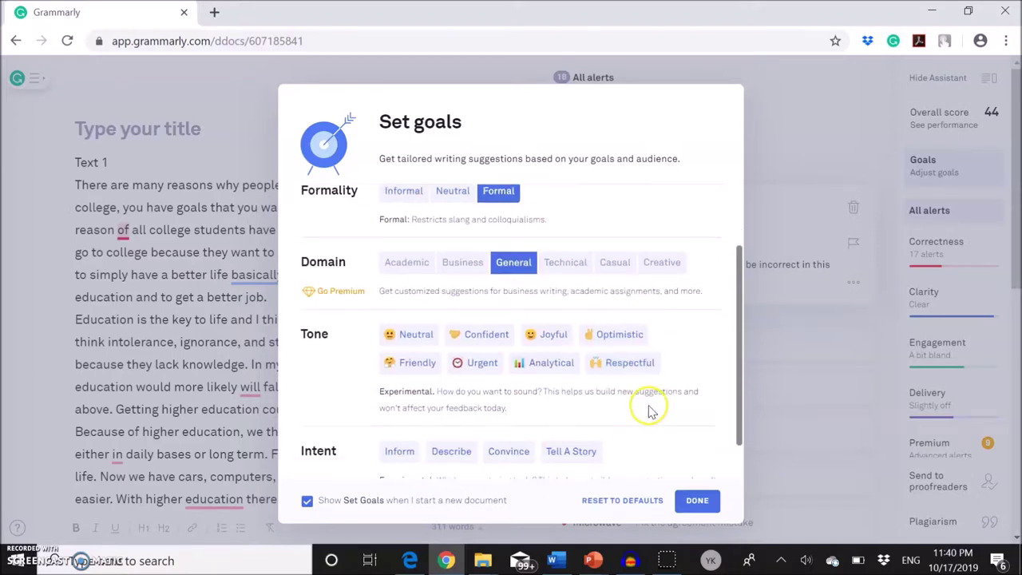
pyautogui.click(697, 503)
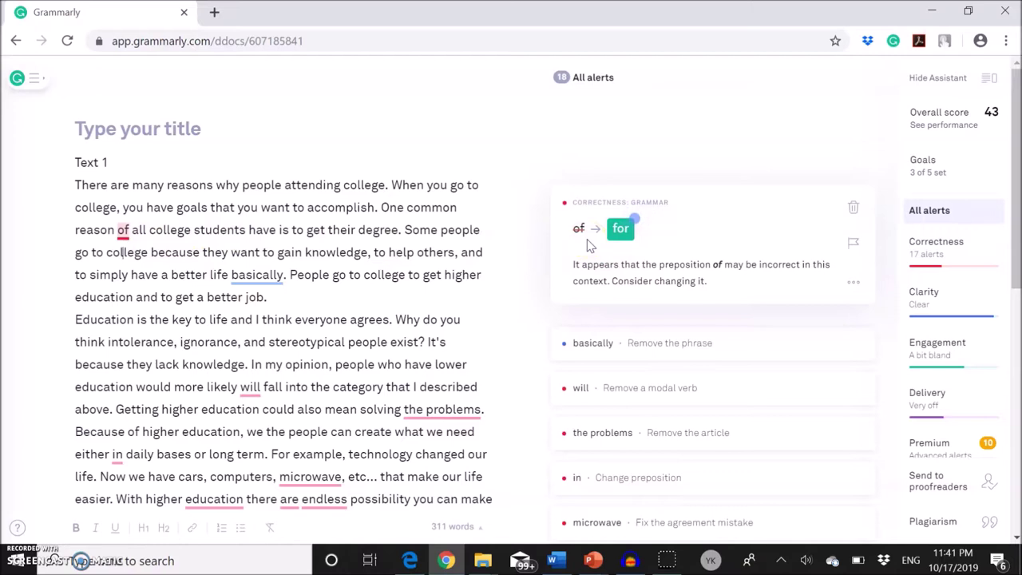
# - Change 'reason of all college students' to 'reason for all college students'
pyautogui.click(610, 233)
pyautogui.click(621, 229)
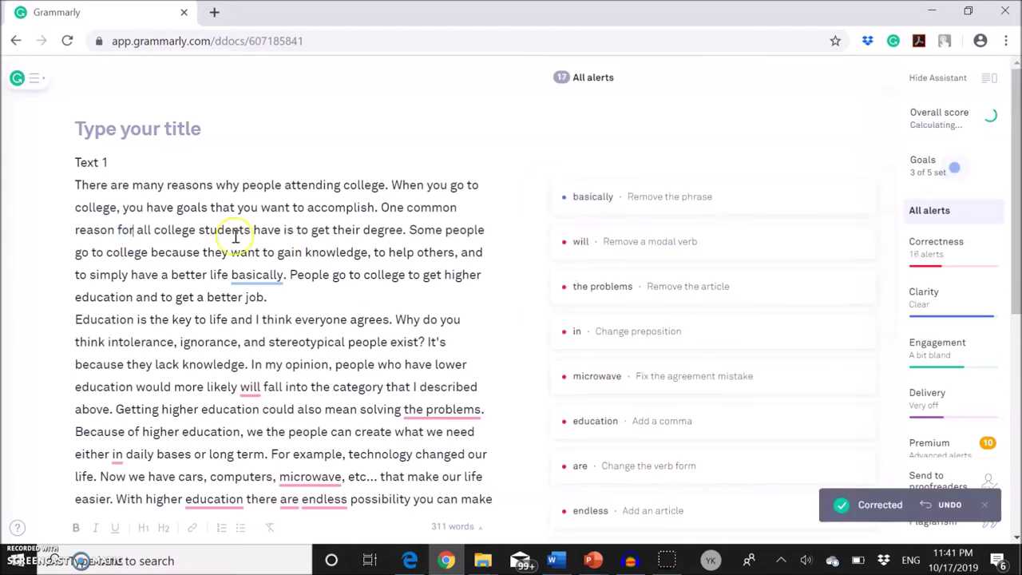
# - Delete the unneeded word 'basically' from 'a better life basically'
pyautogui.doubleClick(125, 230)
pyautogui.click(138, 234)
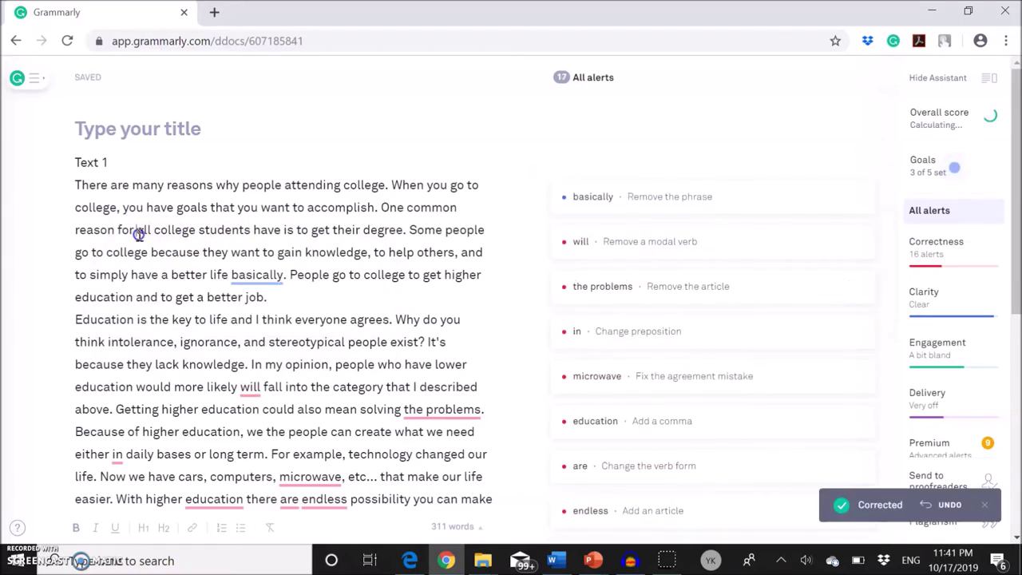
pyautogui.click(172, 232)
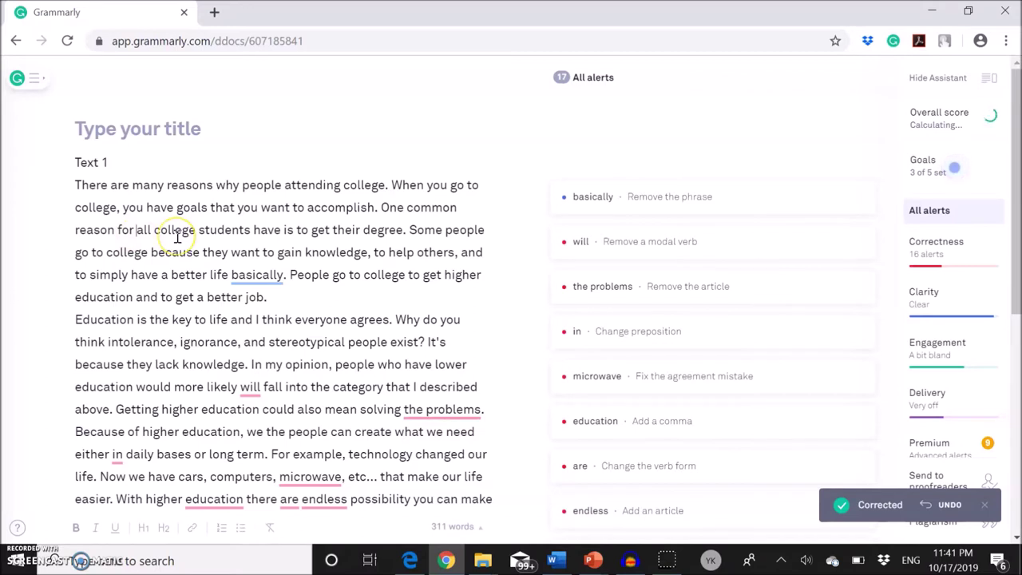
pyautogui.click(250, 276)
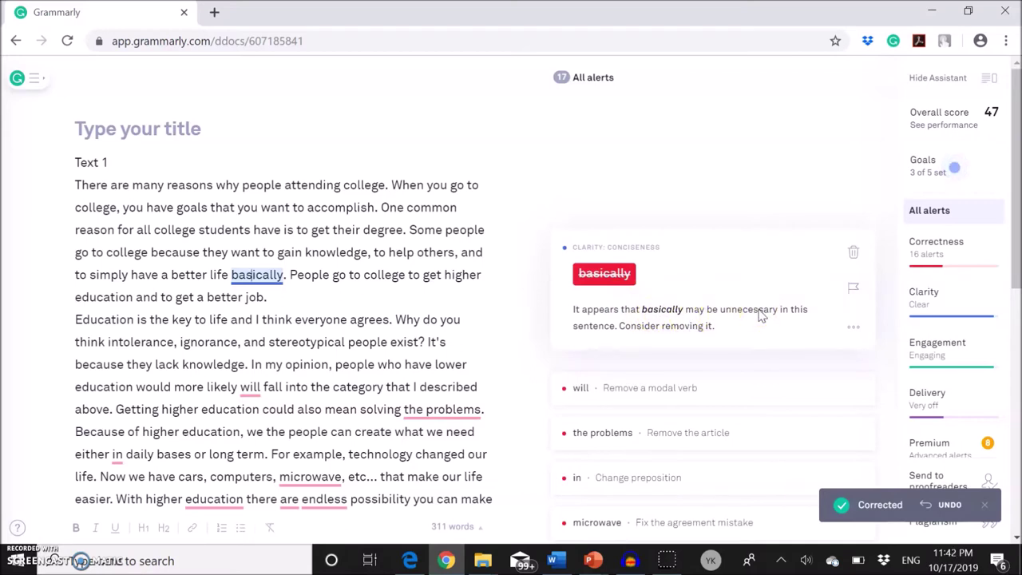
pyautogui.click(613, 281)
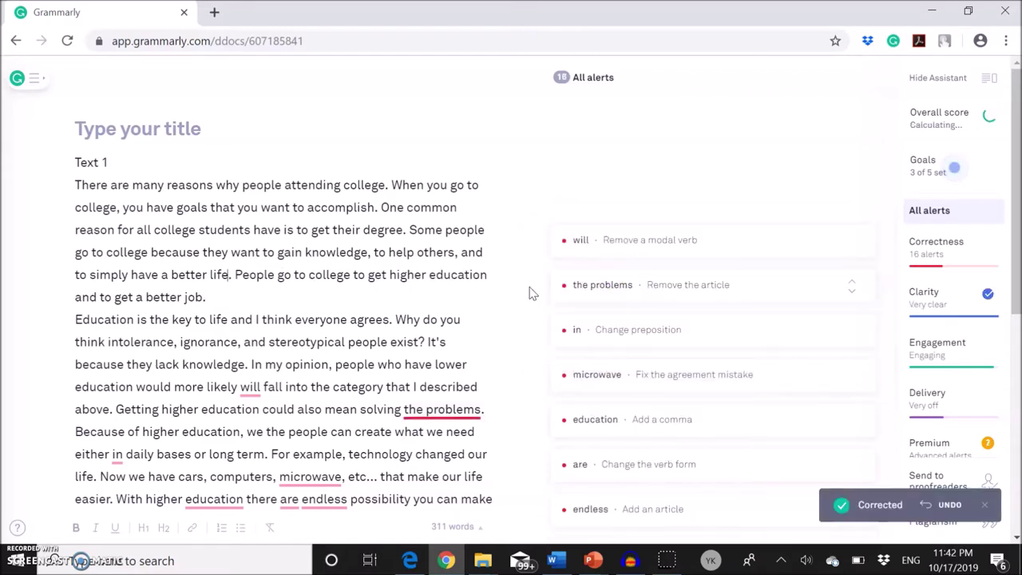
# - Select and copy the entire corrected essay, then switch back to the Word document
pyautogui.scroll(-1, 315, 317)
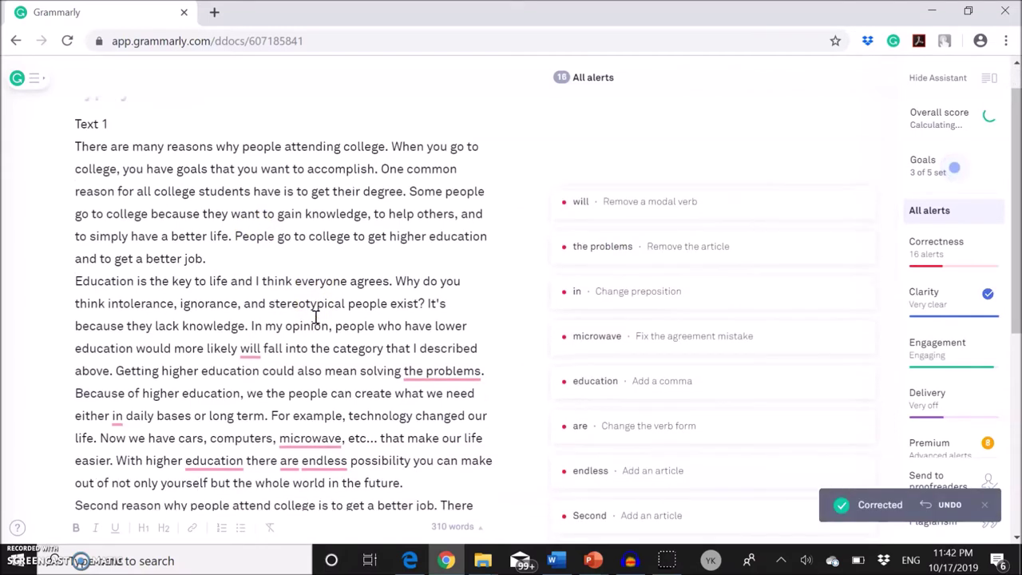
pyautogui.scroll(-4, 334, 415)
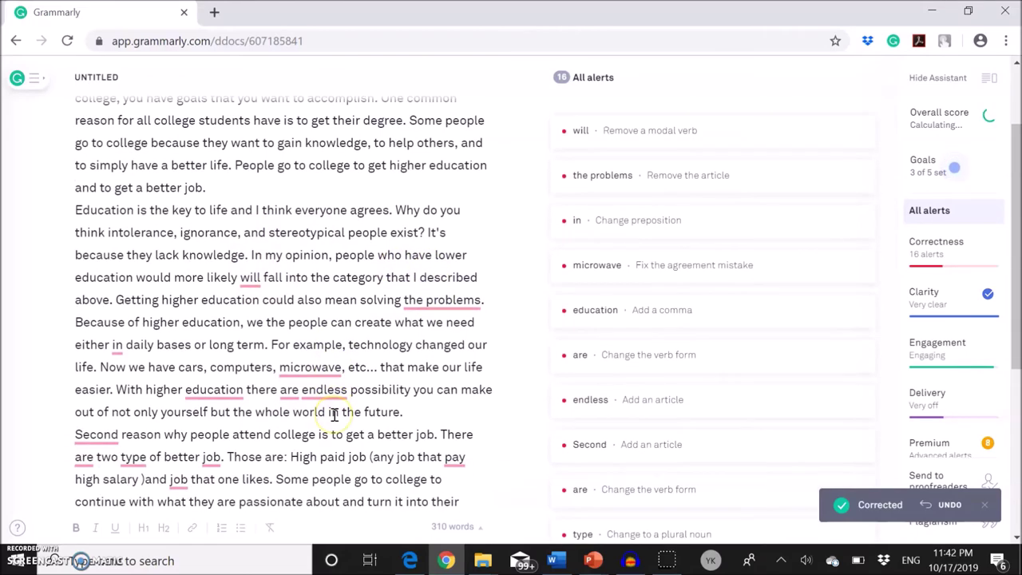
pyautogui.scroll(5, 334, 415)
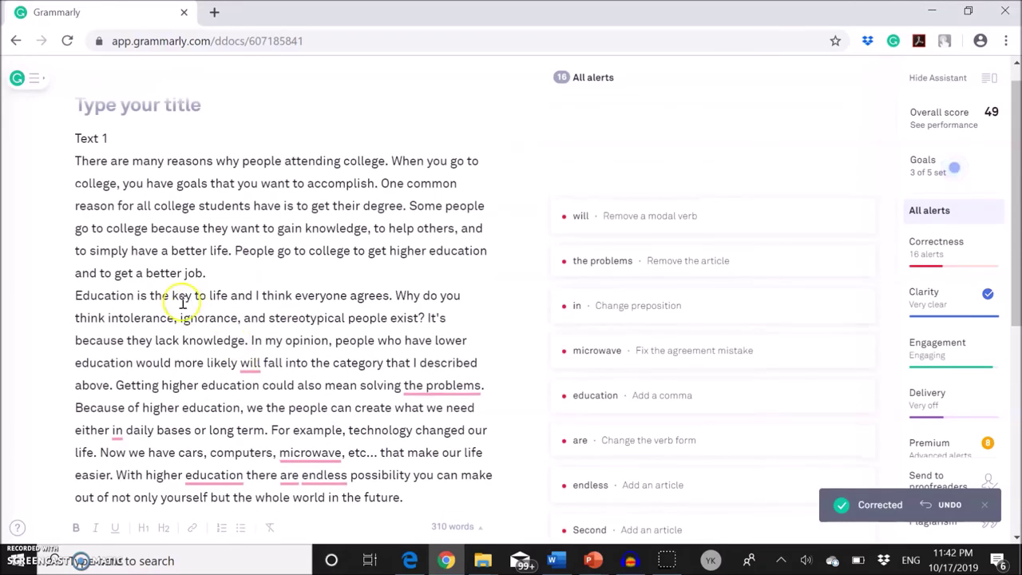
pyautogui.click(182, 301)
pyautogui.hotkey('ctrl', 'a')
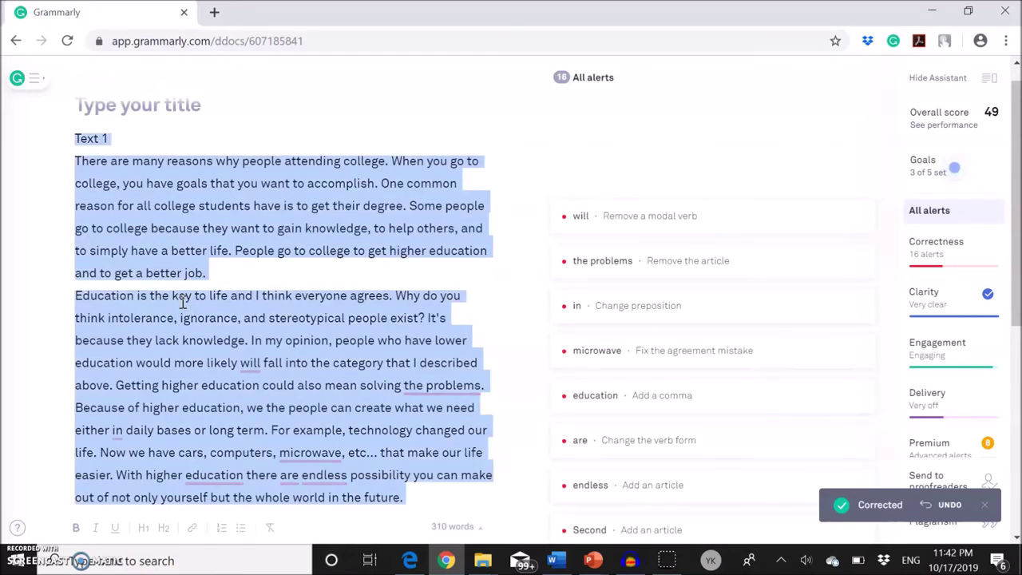
pyautogui.click(556, 560)
pyautogui.click(527, 375)
# - Swap Word's original essay for the pasted corrected 310-word version
pyautogui.hotkey('ctrl', 'a')
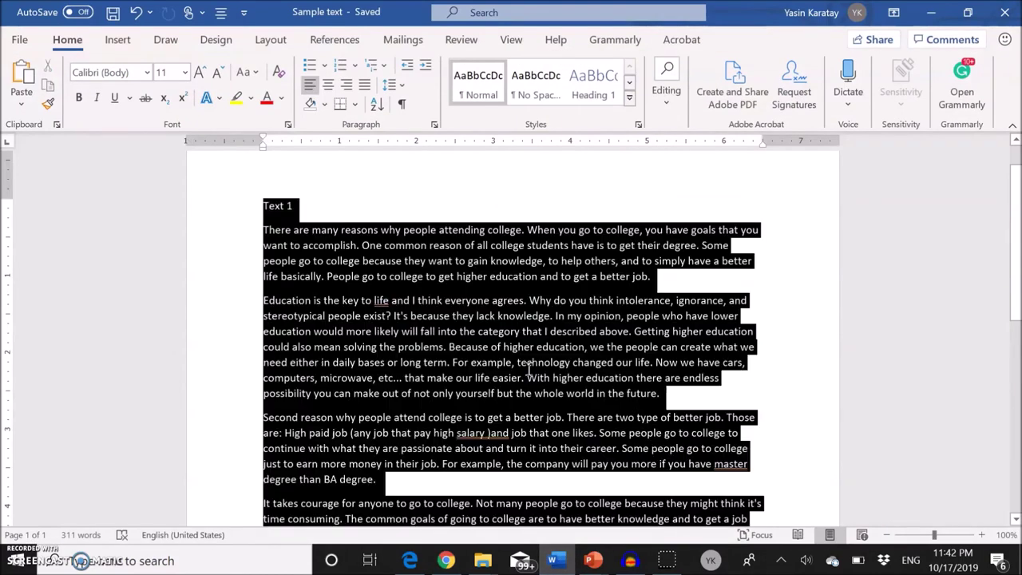
pyautogui.press('Delete')
pyautogui.hotkey('ctrl', 'z')
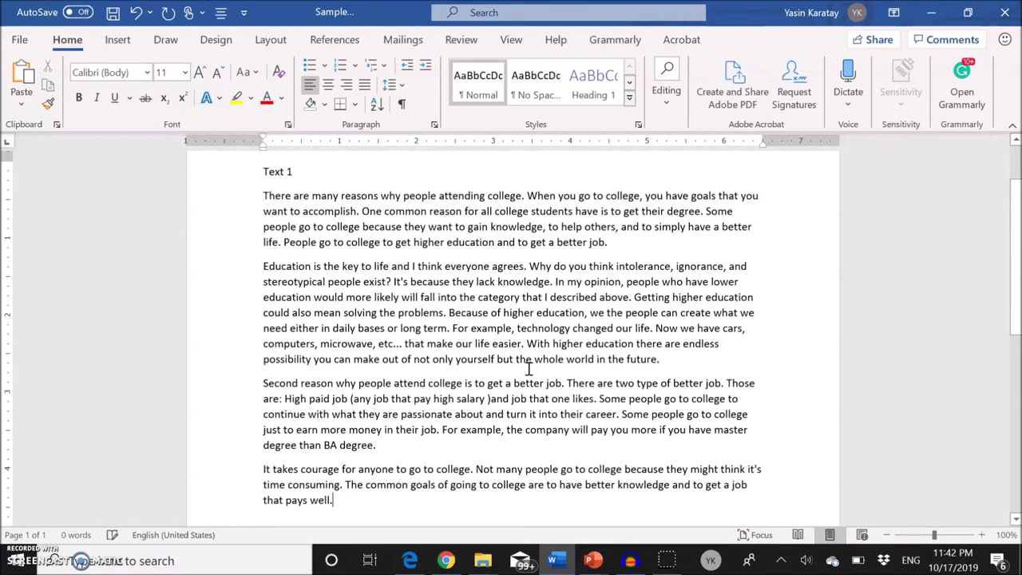
pyautogui.click(500, 324)
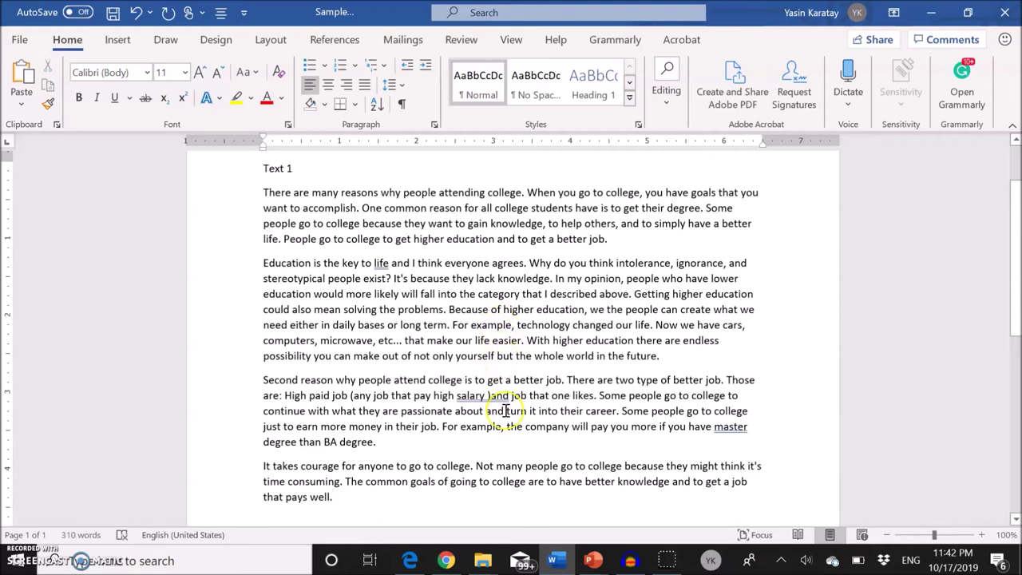
# - Switch back to Chrome to show the corrected 310-word essay with 16 alerts in Grammarly
pyautogui.click(445, 560)
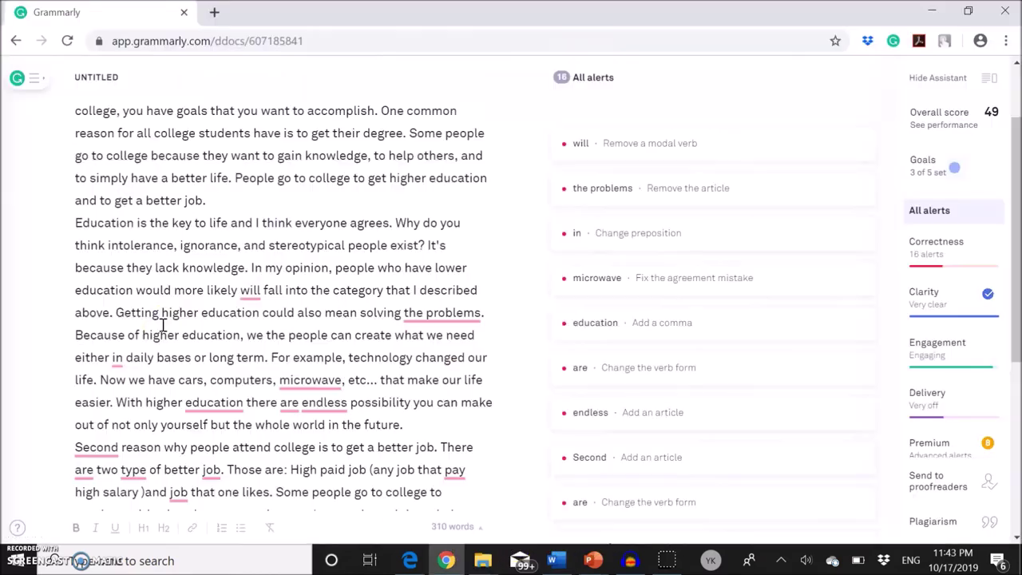